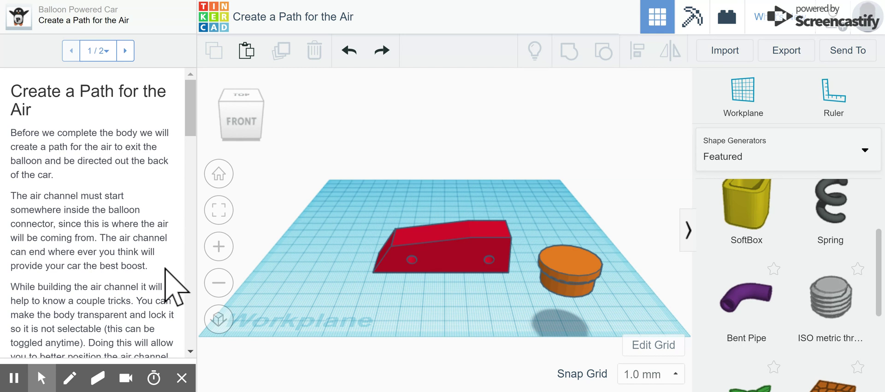
Place a Bent Pipe from the Featured shape generators on the workplane behind the red car body
left_click_drag(190, 127, 191, 172)
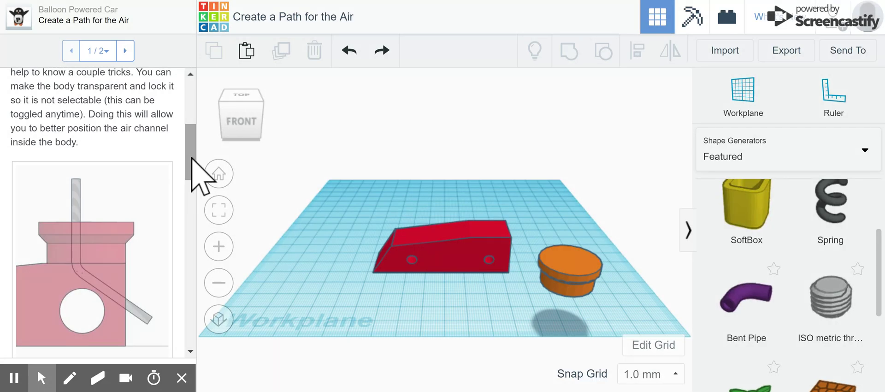
left_click_drag(190, 146, 206, 212)
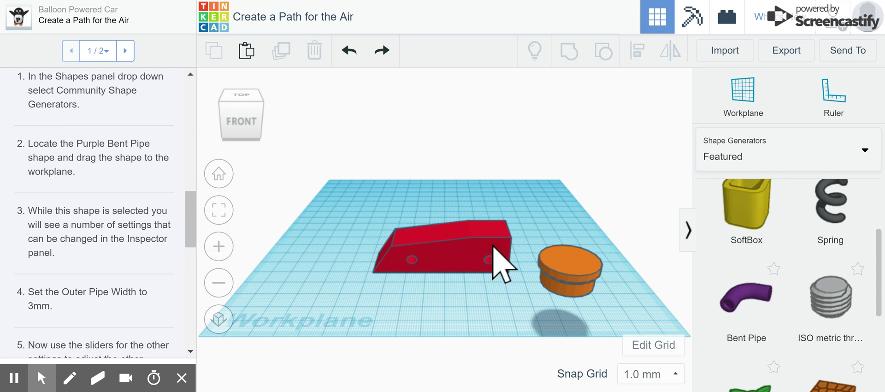
left_click(865, 150)
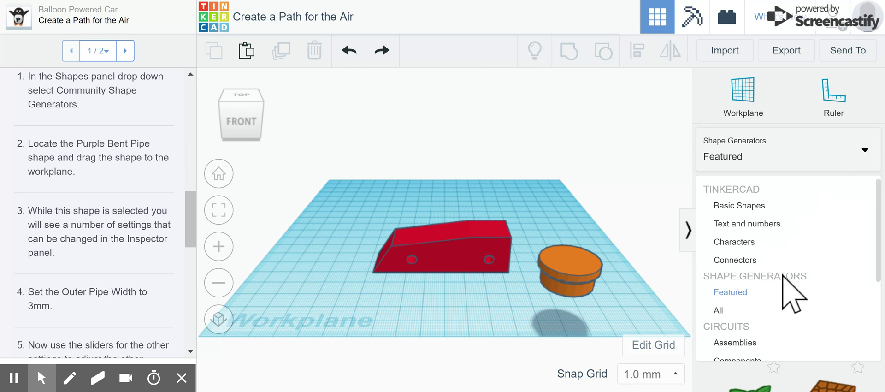
left_click(744, 295)
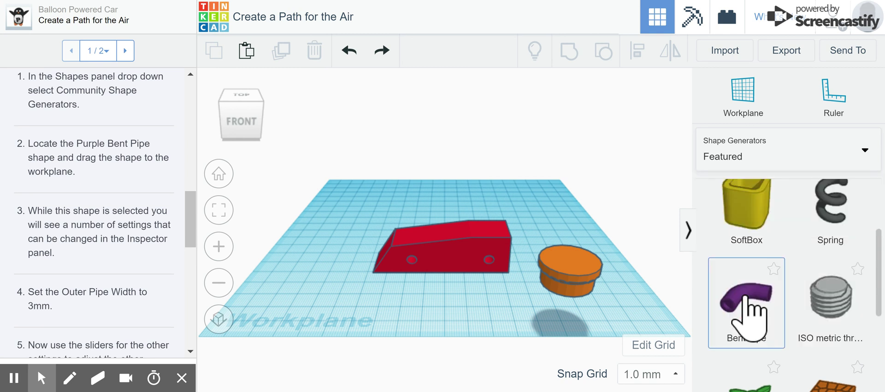
mouse_move(876, 240)
left_mouse_down()
mouse_move(868, 184)
mouse_move(877, 251)
left_mouse_up()
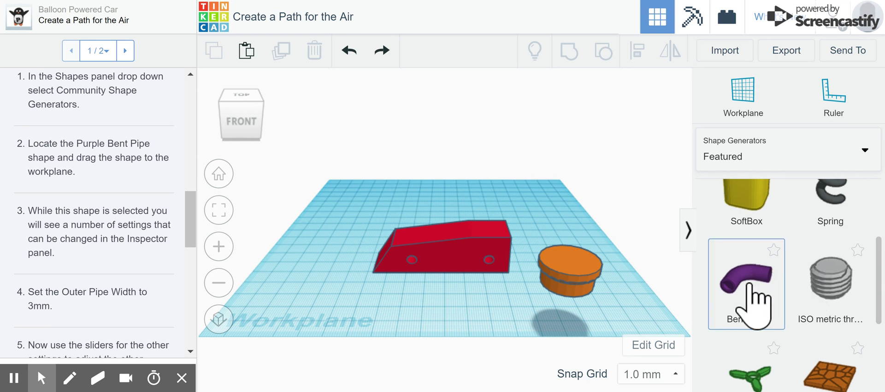
left_click_drag(749, 285, 490, 211)
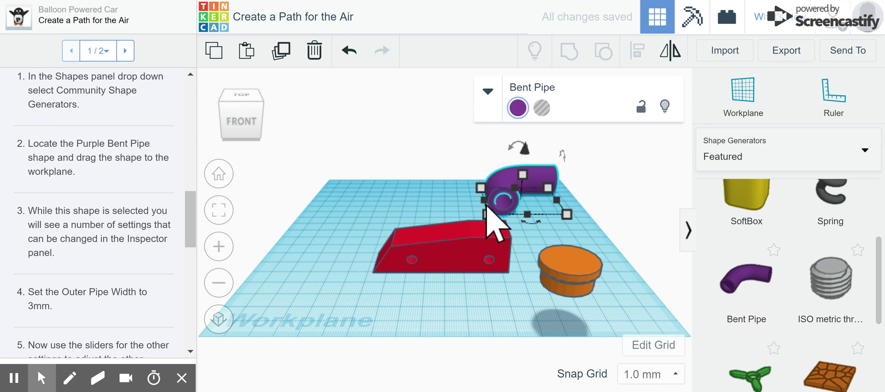
Set the bent pipe's Outer Pipe Width to 3
left_click(488, 91)
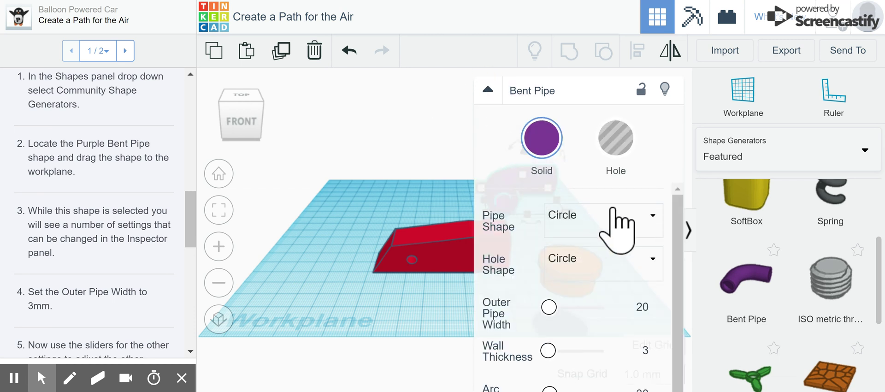
left_click_drag(681, 206, 681, 234)
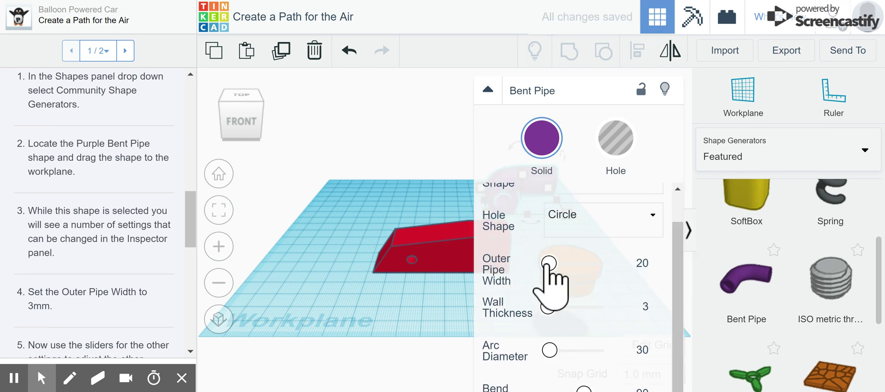
left_click(641, 263)
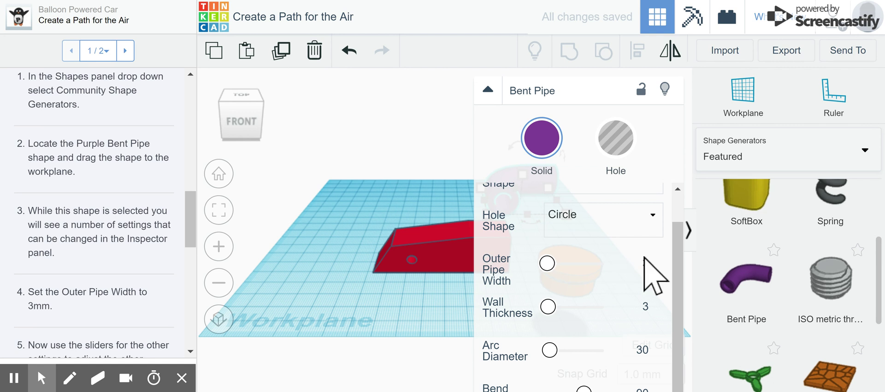
type("3")
key("Return")
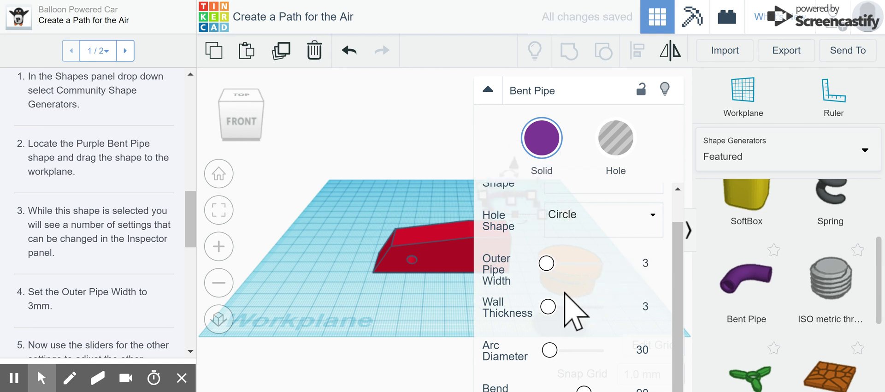
left_click(487, 92)
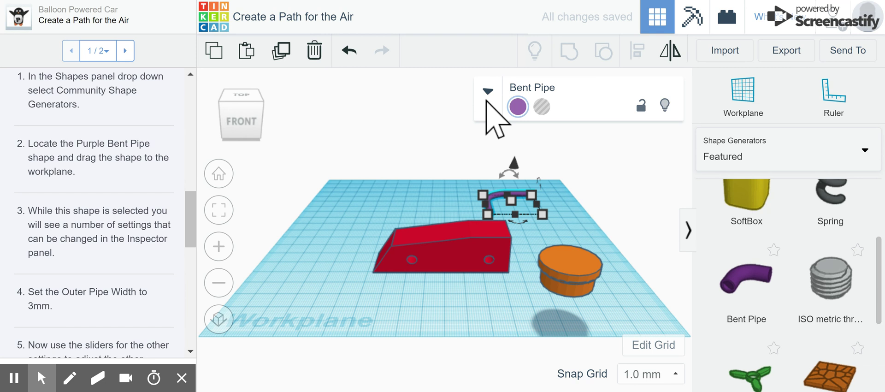
mouse_move(497, 213)
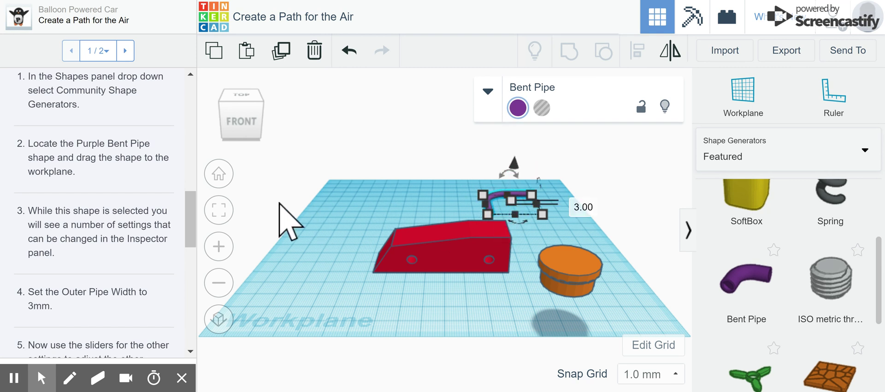
Set a temporary workplane on the car body's top face and move the orange balloon connector vertically to rest at that height
left_click_drag(193, 214, 192, 244)
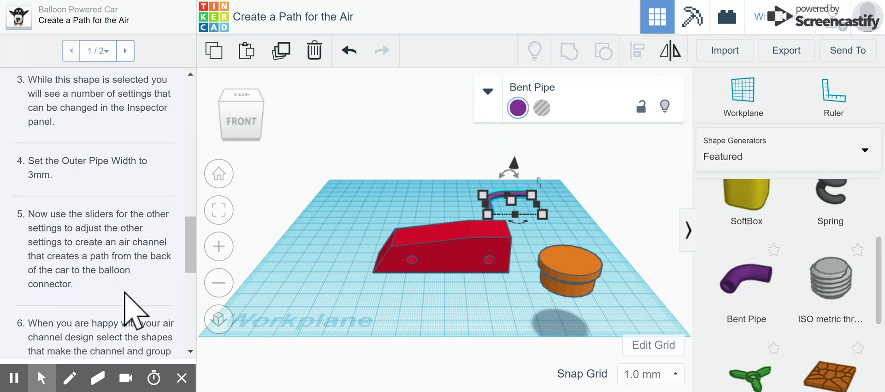
left_click_drag(192, 244, 189, 275)
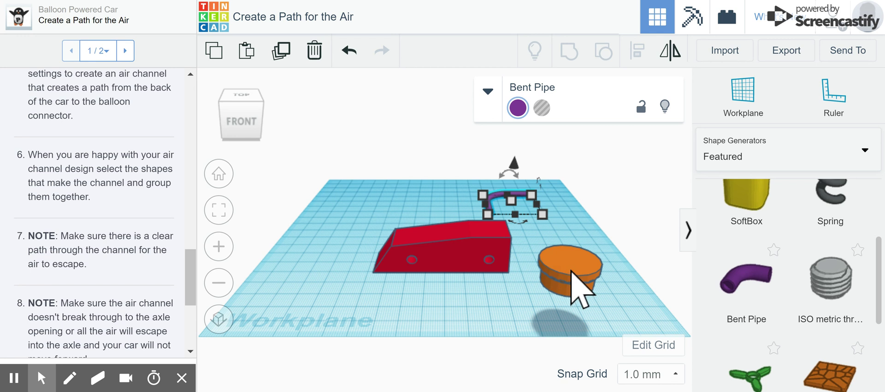
left_click(571, 272)
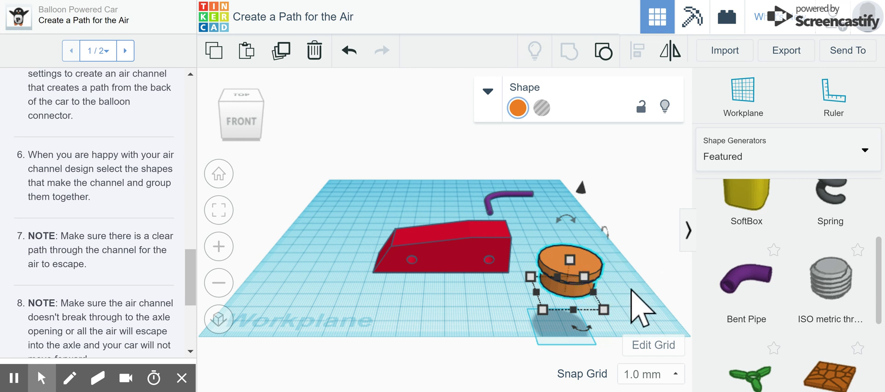
mouse_move(631, 291)
right_mouse_down()
mouse_move(636, 263)
mouse_move(635, 290)
right_mouse_up()
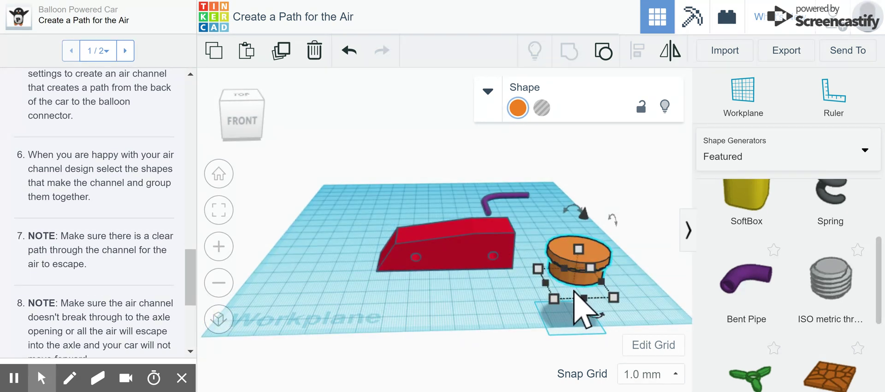
left_click(741, 89)
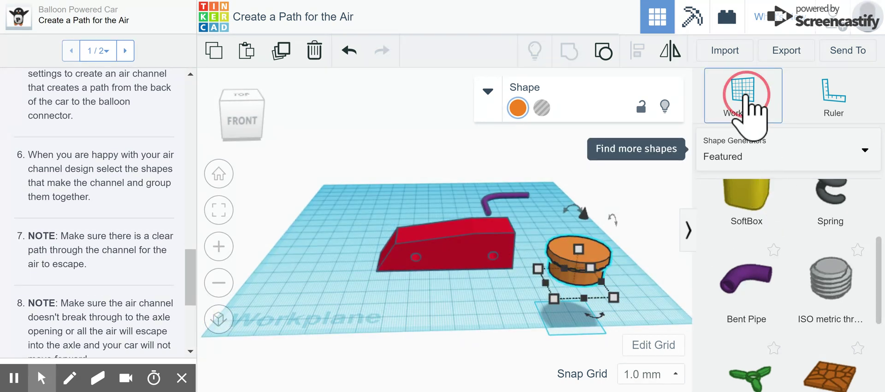
left_click(491, 223)
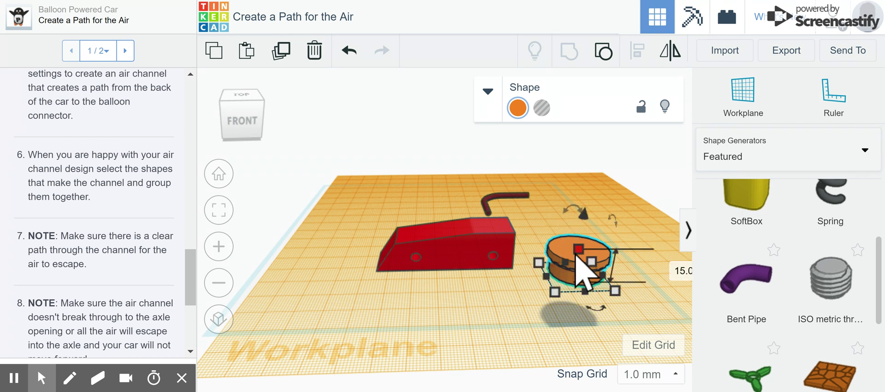
left_click_drag(576, 255, 576, 256)
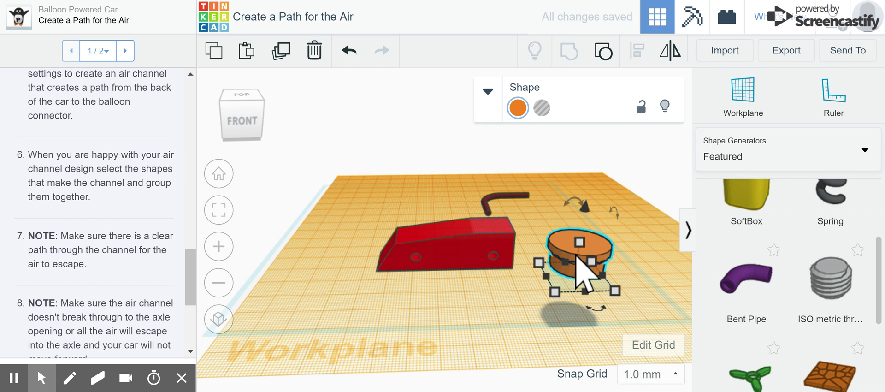
Return the workplane to the default base grid
right_click_drag(561, 325, 514, 295)
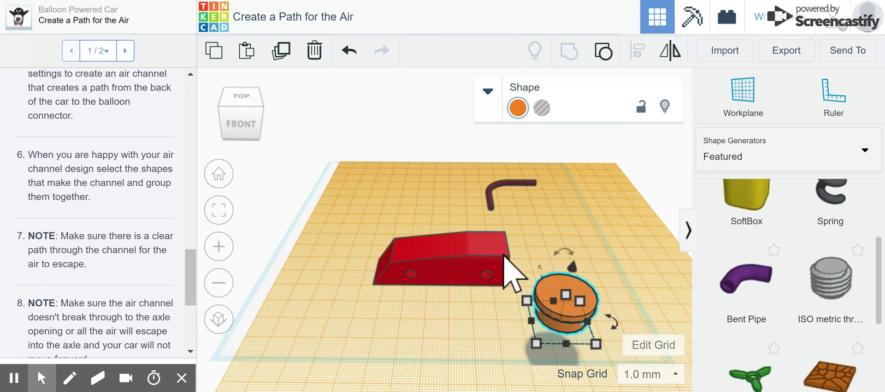
left_click(737, 96)
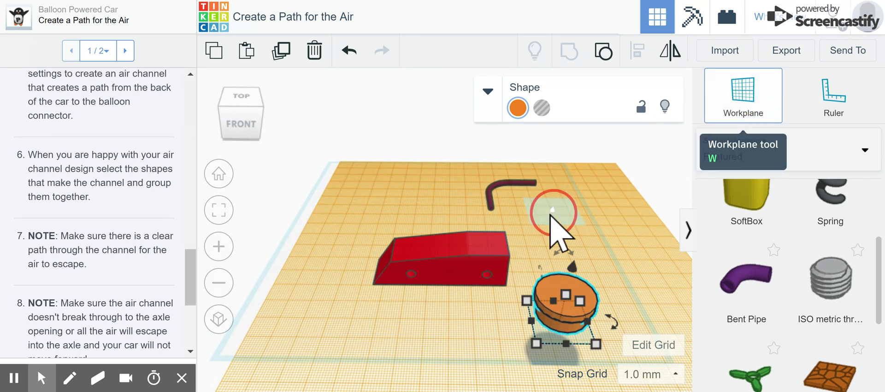
left_click(340, 316)
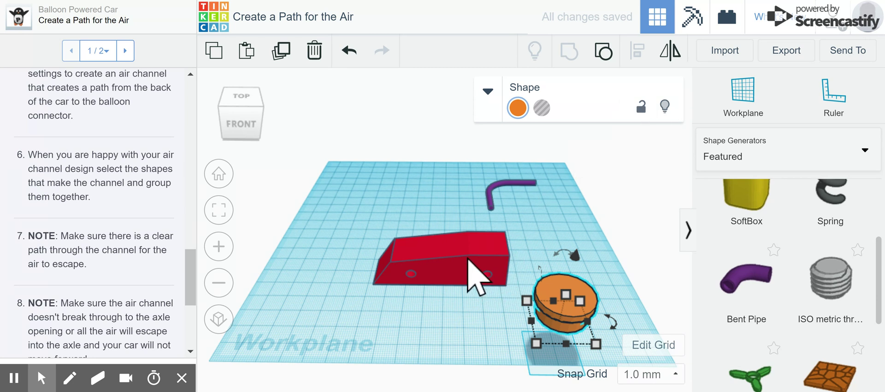
Align the connector with the car body, centered across the body's width and flush with its tall rear end
left_click_drag(624, 272, 444, 325)
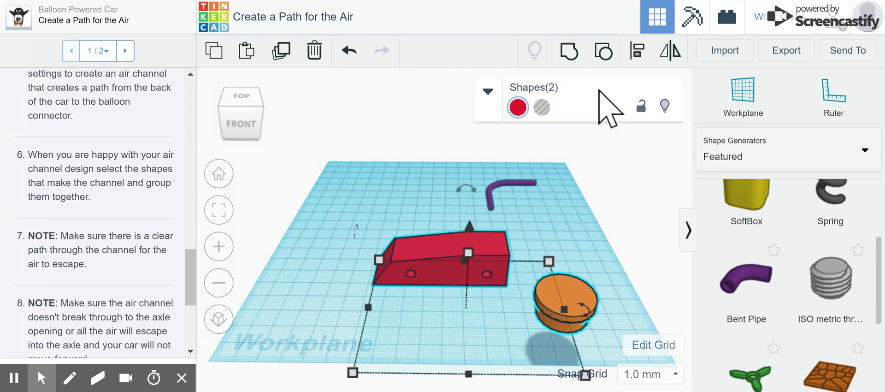
left_click(637, 52)
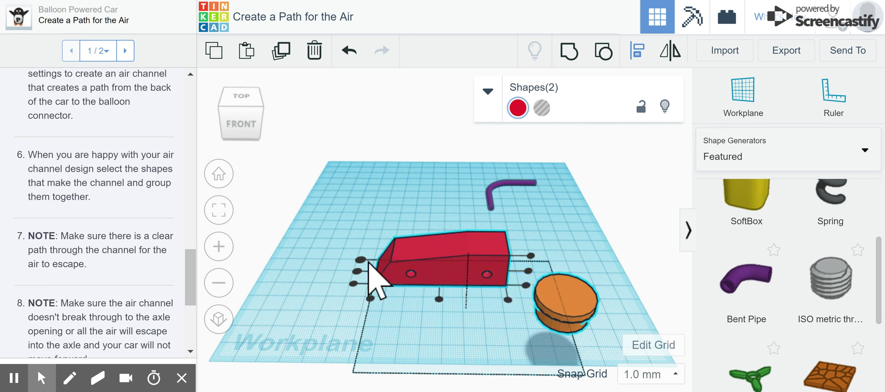
left_click(357, 272)
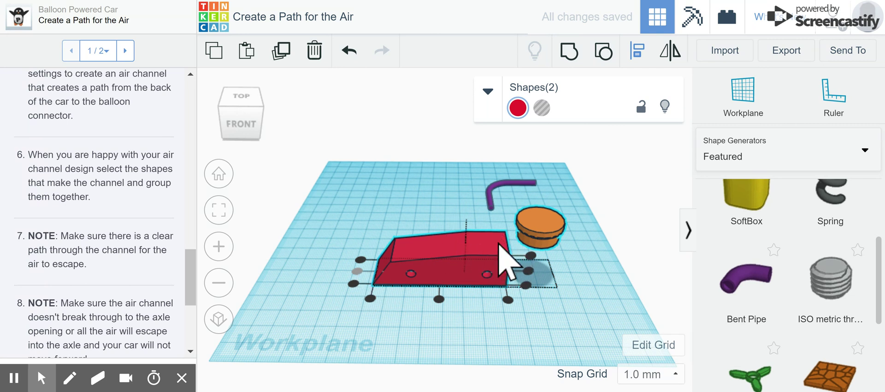
left_click(507, 300)
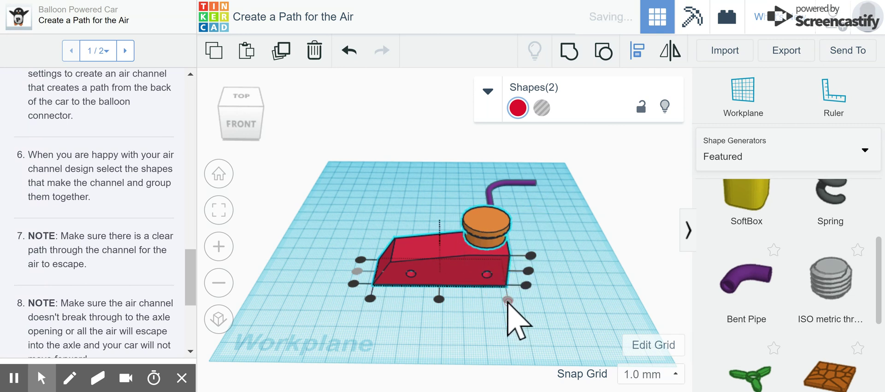
right_click_drag(514, 324, 500, 272)
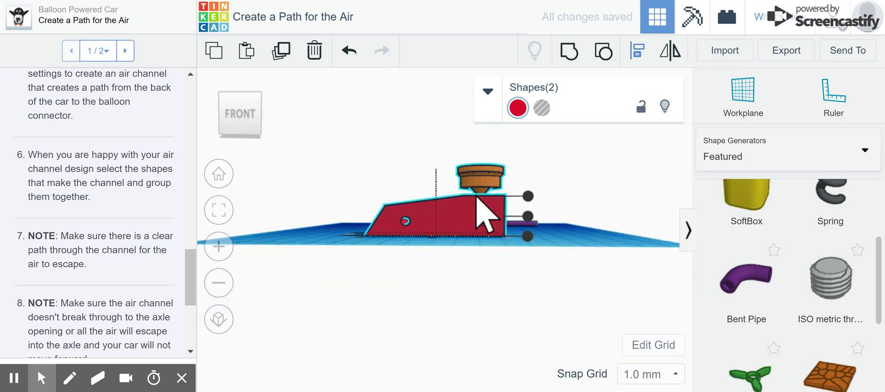
left_click(585, 237)
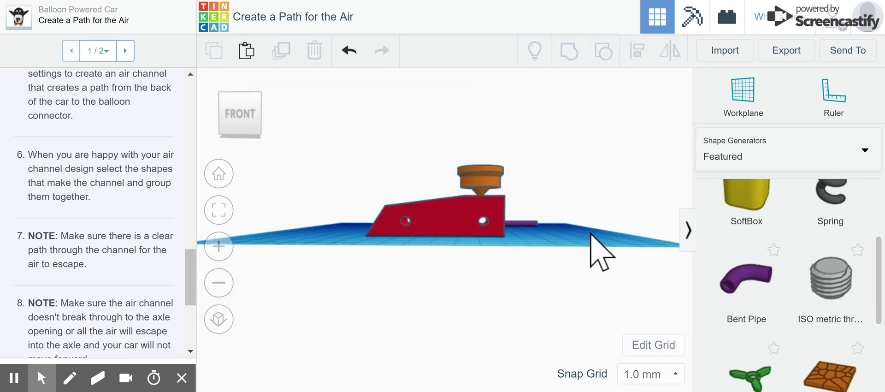
Lower the orange connector so its tapered base sinks into the top of the car body
left_click(480, 175)
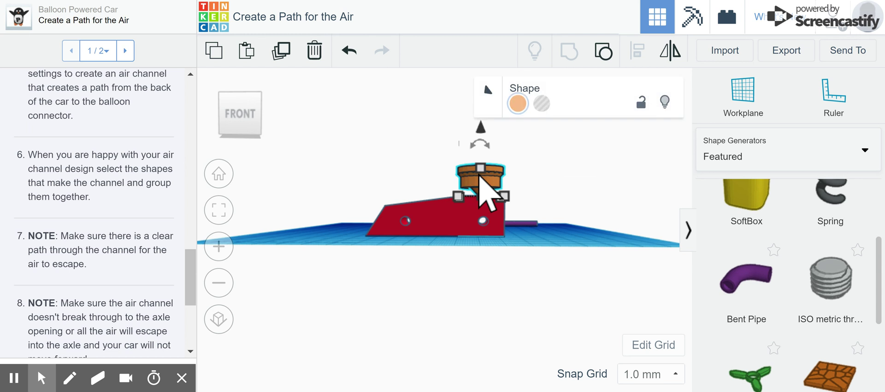
left_click(481, 131)
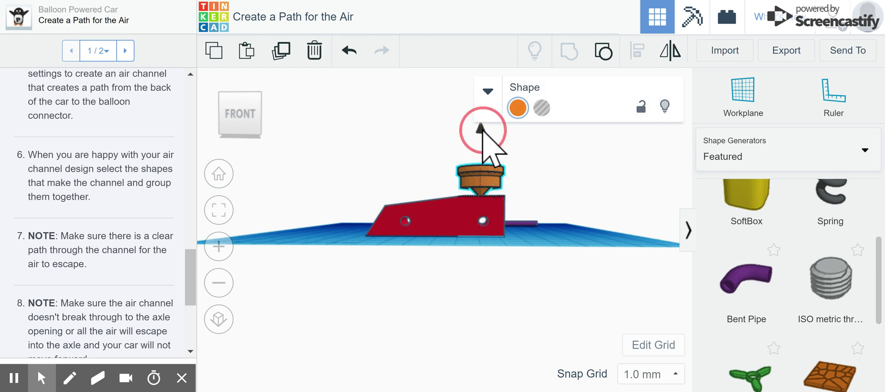
left_click_drag(481, 130, 482, 139)
Group the balloon connector and the car body into one shape
right_click_drag(560, 195, 553, 283)
left_click(454, 233)
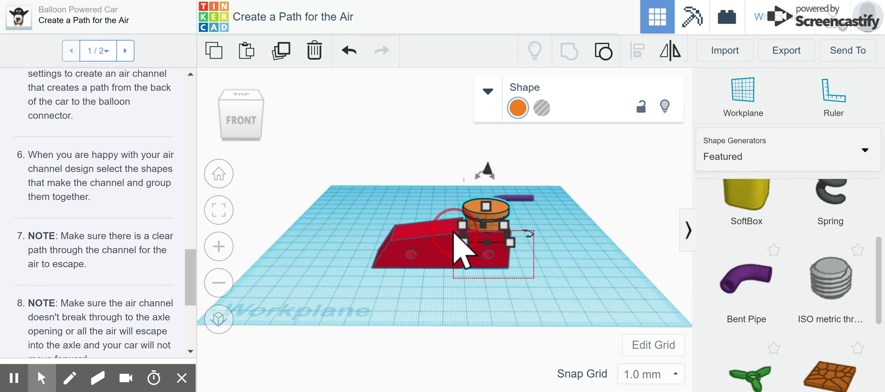
left_click_drag(454, 233, 455, 223)
left_click(569, 49)
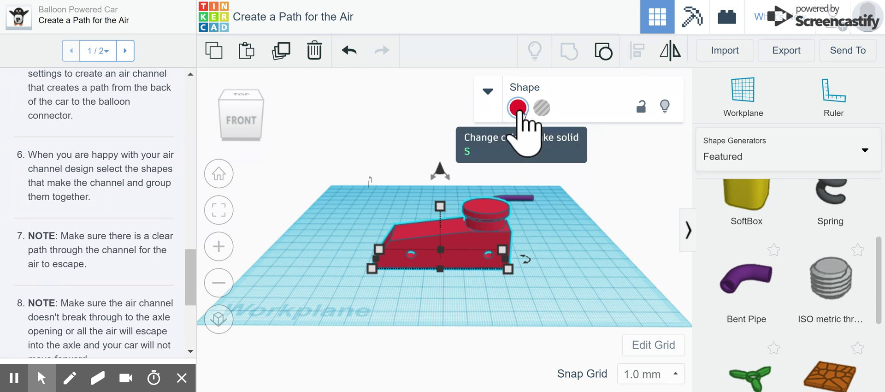
Make the grouped car body transparent, keeping its red color, and deselect it
left_click(518, 108)
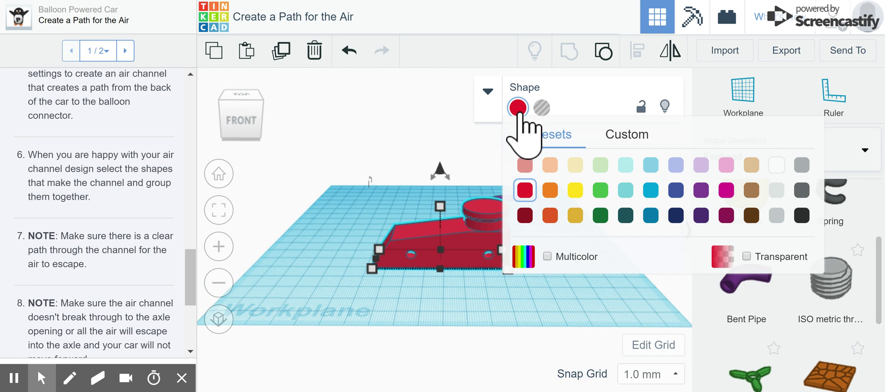
left_click(746, 257)
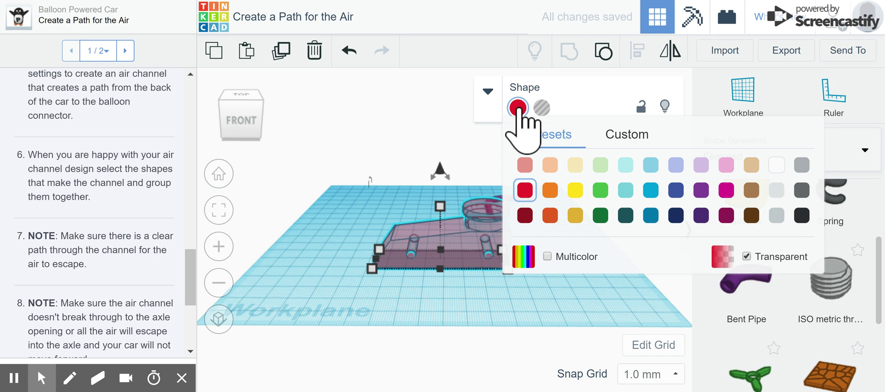
left_click(567, 300)
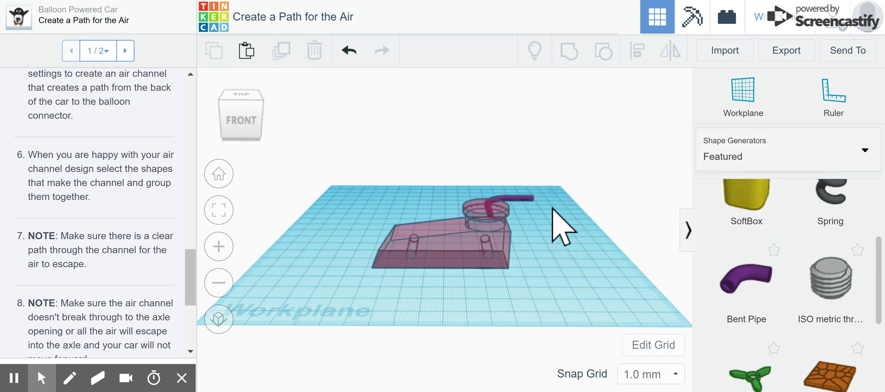
Rotate the bent pipe 90 degrees in the vertical plane parallel to the front of the workplane
right_click_drag(552, 208, 530, 178)
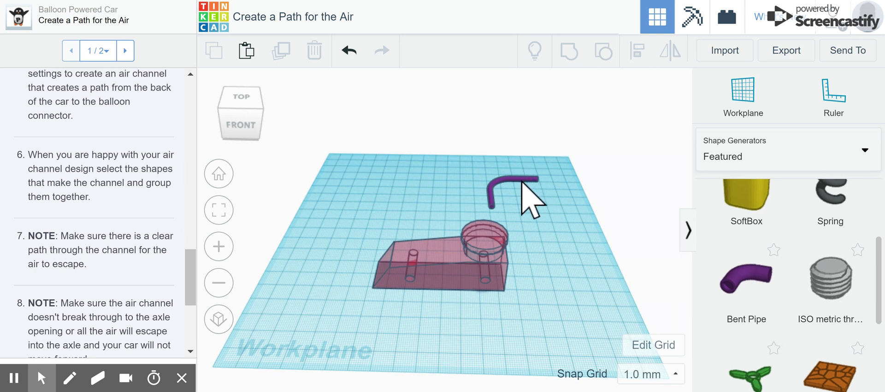
left_click(521, 180)
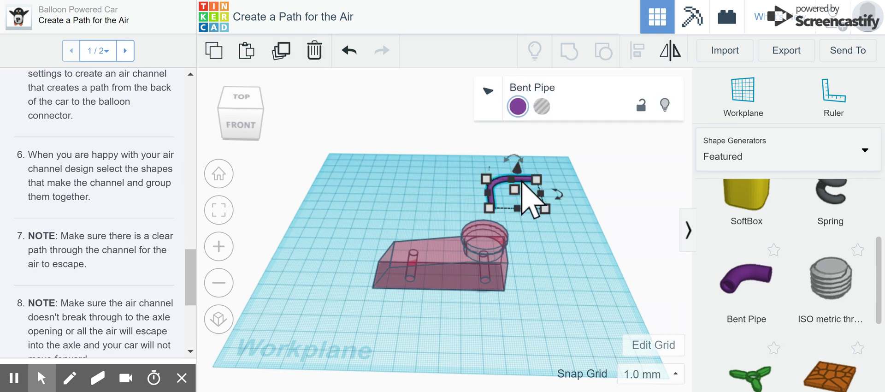
left_click(507, 158)
left_click(516, 134)
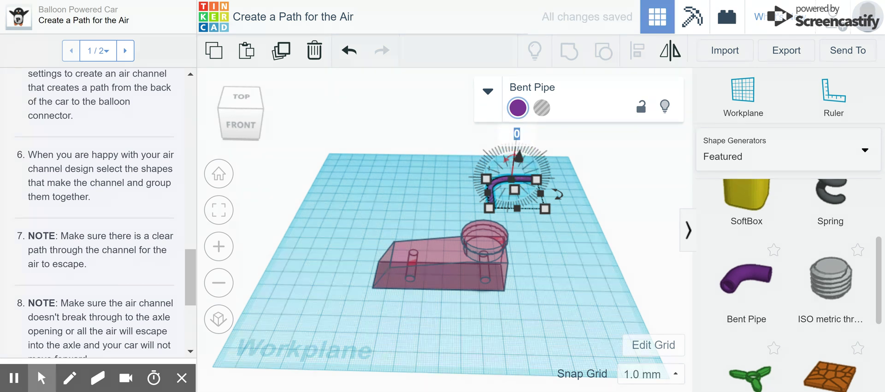
type("90")
key("Return")
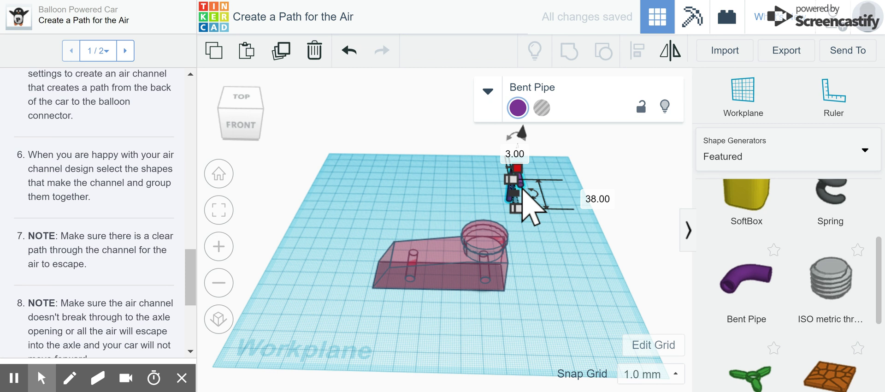
Flip the bent pipe 180 degrees in the same vertical plane and turn it into a hole
left_click_drag(510, 138, 526, 220)
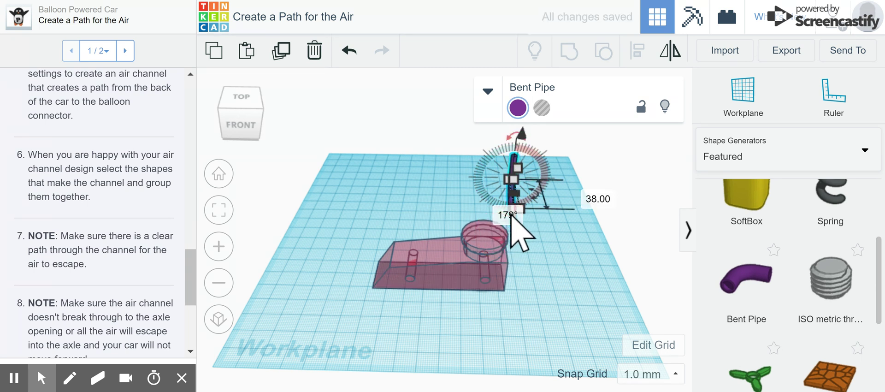
left_click(507, 214)
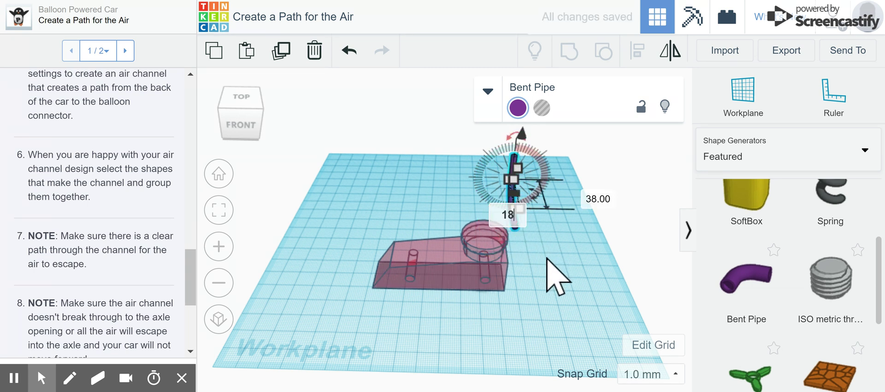
key("Return")
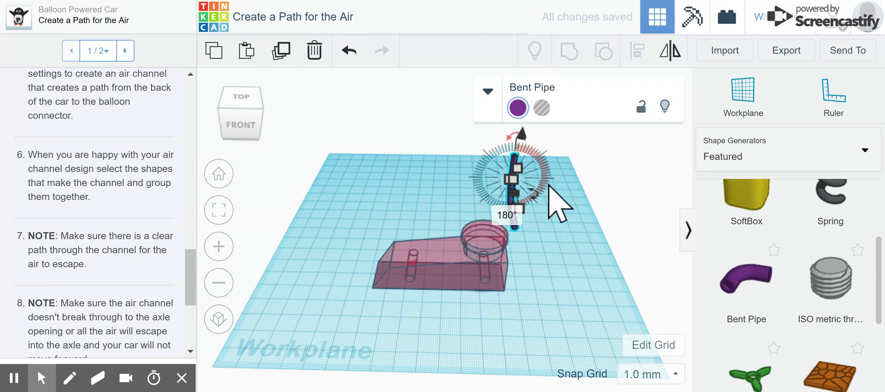
left_click(541, 107)
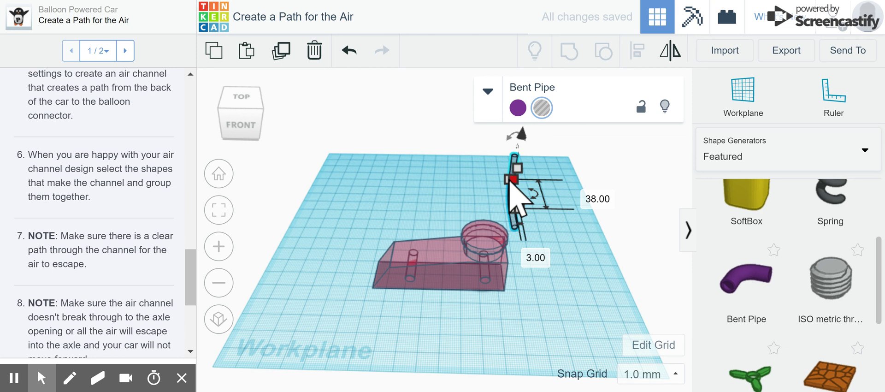
Turn the bent pipe a quarter turn about the vertical axis so its horizontal leg points away from the car's tall rear end
right_click_drag(458, 320, 558, 211)
mouse_move(539, 203)
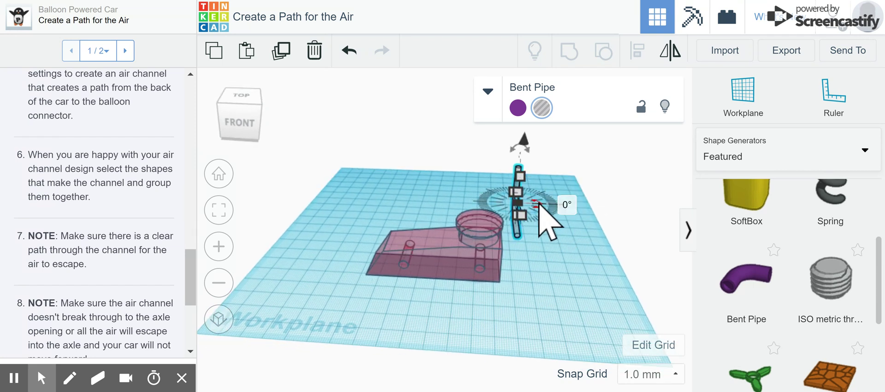
left_click_drag(536, 205, 507, 152)
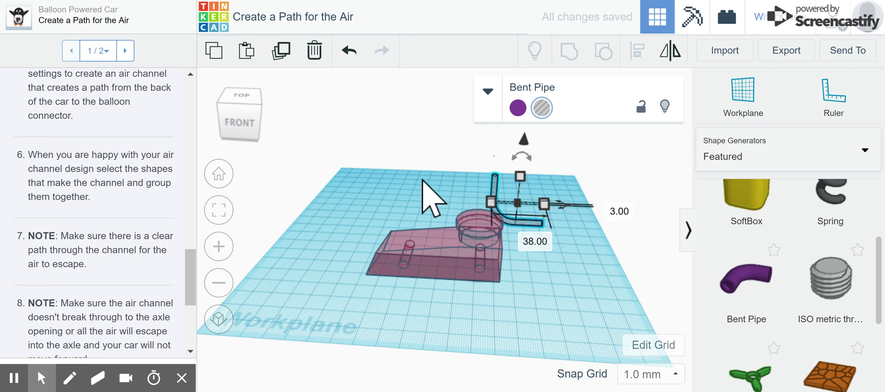
Align the bent pipe with the car, centered across the car's width and level with the top of the balloon connector, and deselect both
left_click_drag(422, 179, 560, 293)
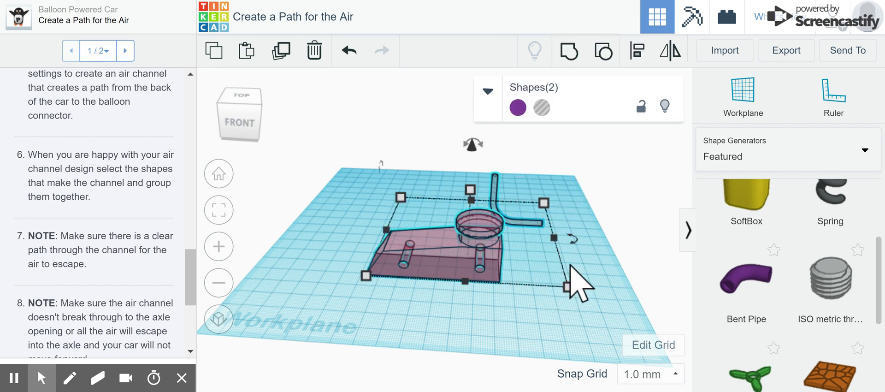
left_click(637, 51)
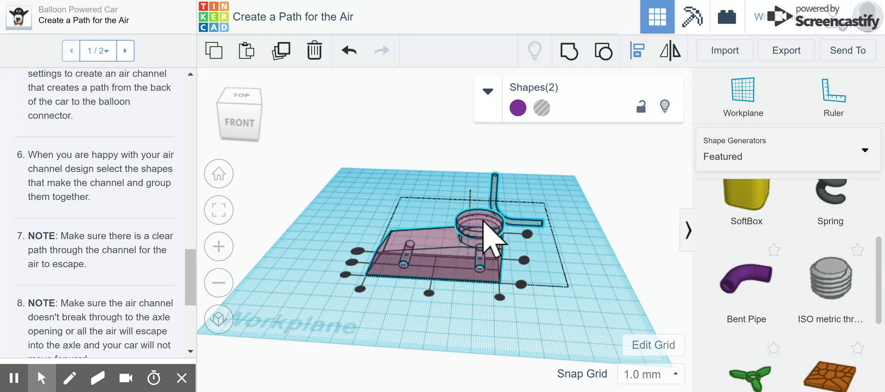
left_click(352, 261)
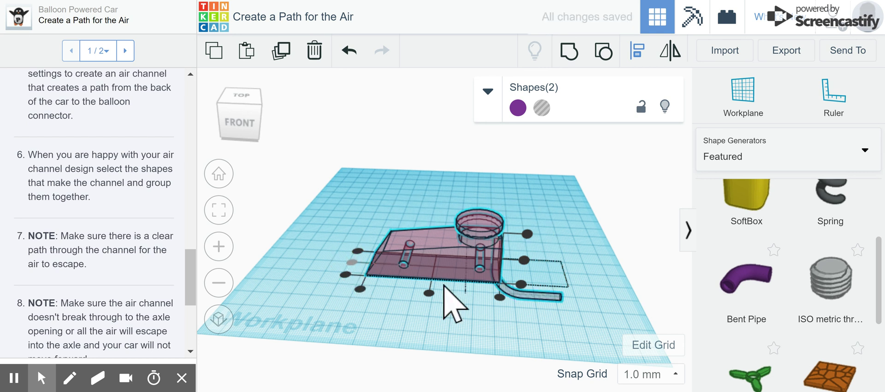
left_click(528, 234)
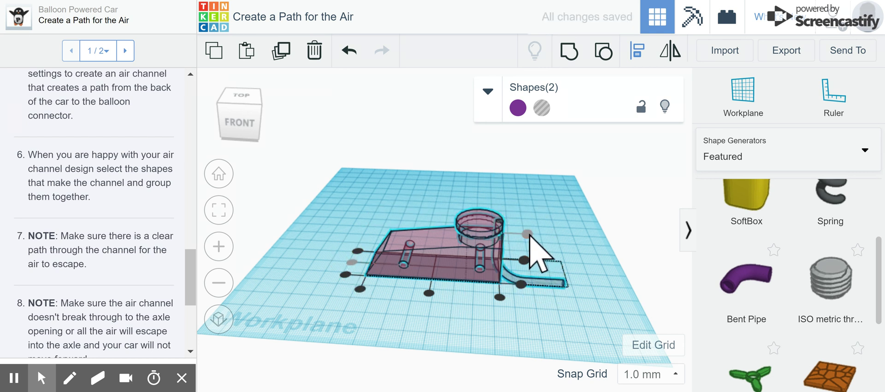
left_click(562, 236)
mouse_move(562, 237)
right_mouse_down()
mouse_move(519, 253)
mouse_move(447, 240)
mouse_move(459, 251)
mouse_move(507, 251)
mouse_move(570, 236)
right_mouse_up()
left_click(573, 249)
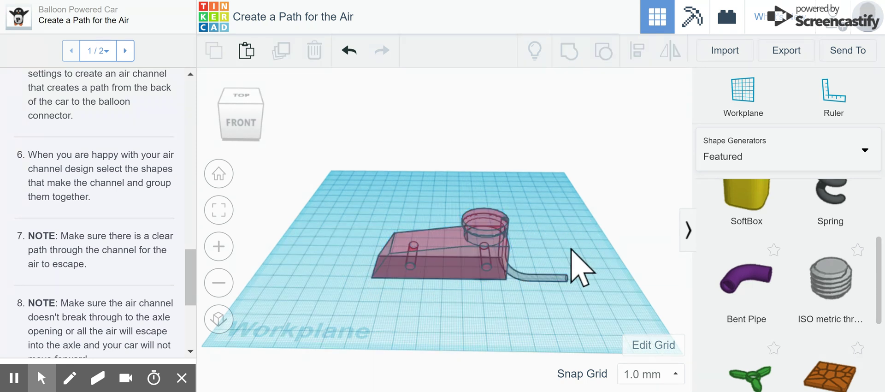
Move the bent pipe about 10 mm toward the car's front so its vertical leg sits inside the balloon connector
left_click(551, 277)
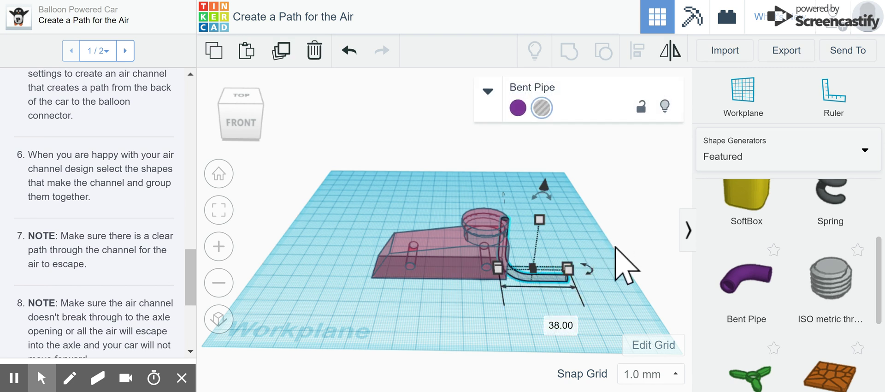
key("Left")
key("Left")
key("Left")
key("Left")
key("Left")
key("Left")
key("Left")
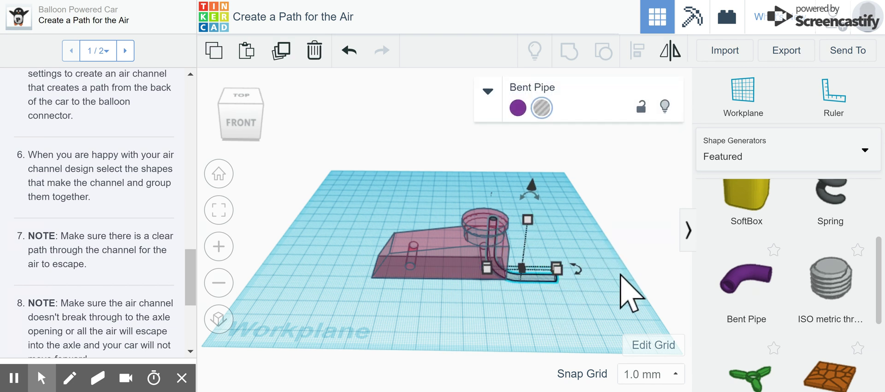
key("Left")
key("Left")
key("Left")
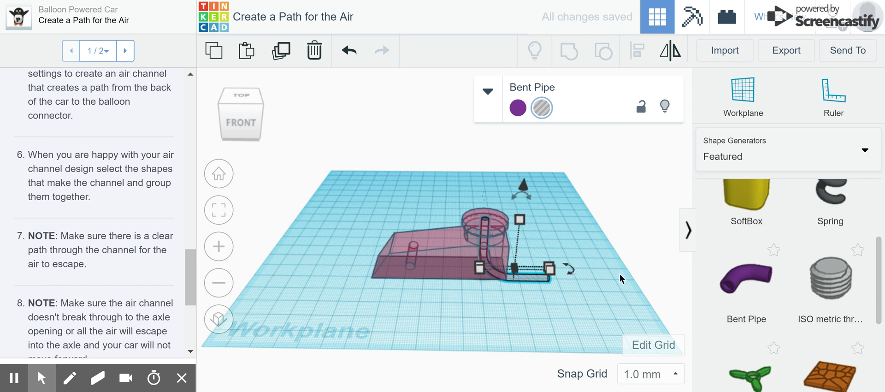
Raise the bent pipe to about 10 mm above the workplane so it clears the rear axle hole
scroll(597, 252, "up", 3)
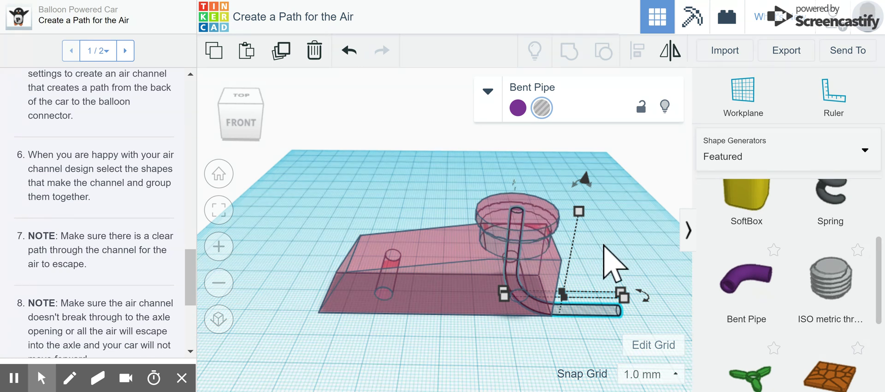
right_click_drag(600, 241, 567, 248)
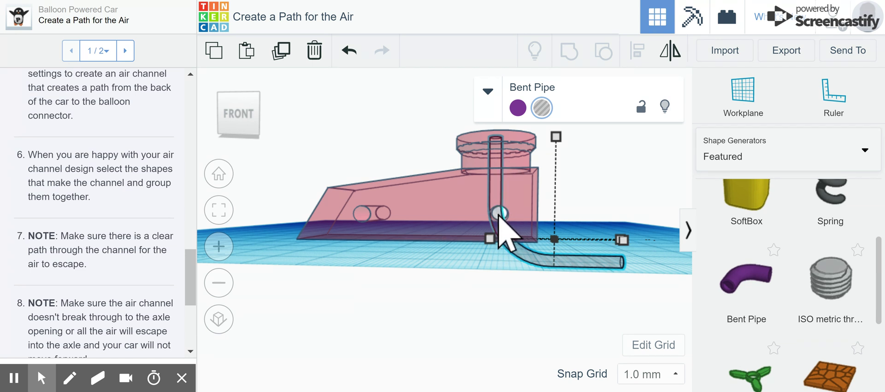
scroll(571, 161, "down", 3)
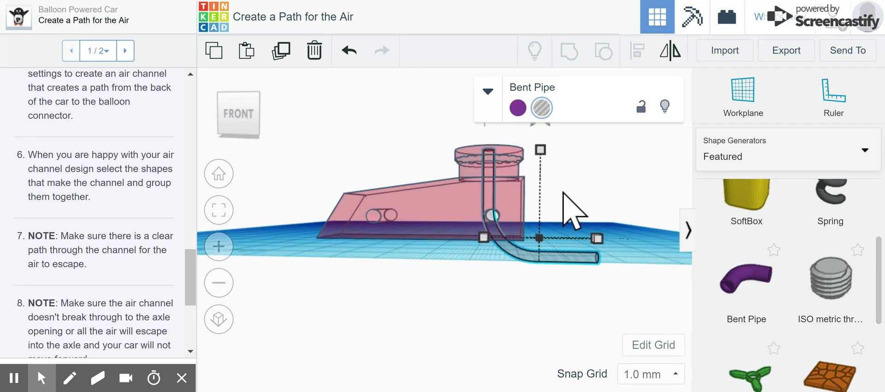
left_click(529, 124)
left_click_drag(528, 123, 525, 87)
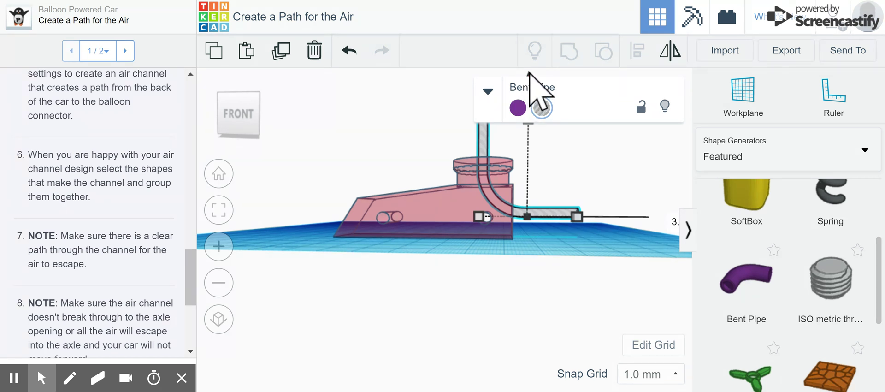
left_click_drag(528, 72, 534, 72)
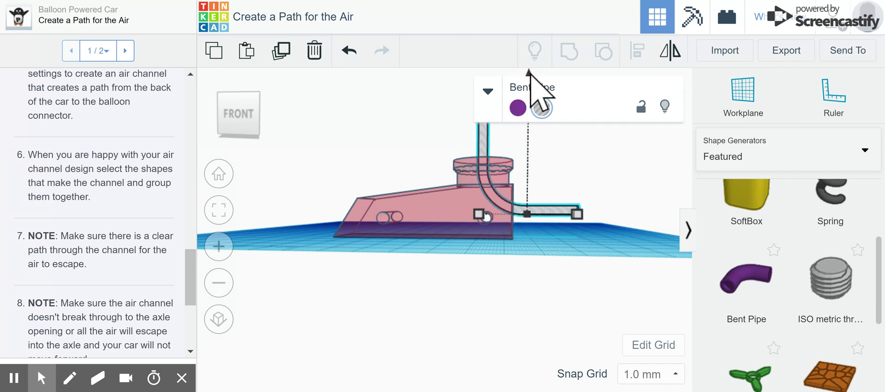
left_click_drag(528, 73, 528, 72)
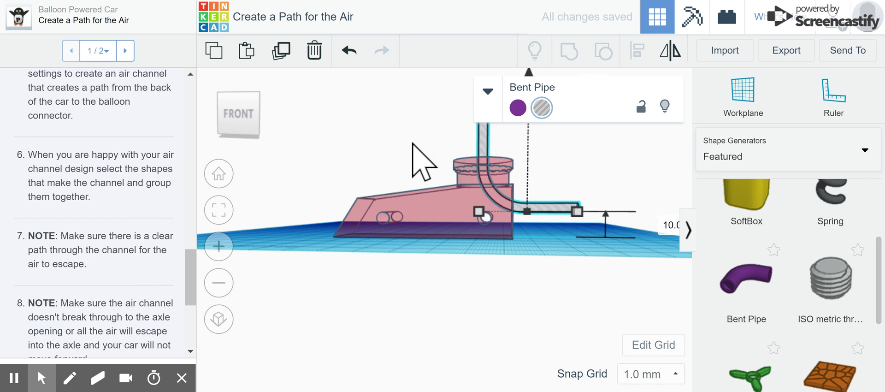
Group the bent pipe hole with the car body to cut the air channel, and view the result from the front
left_click_drag(400, 138, 563, 266)
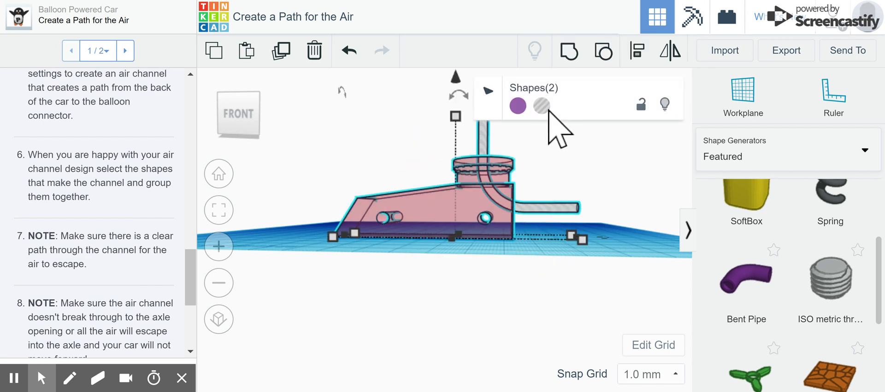
left_click(571, 50)
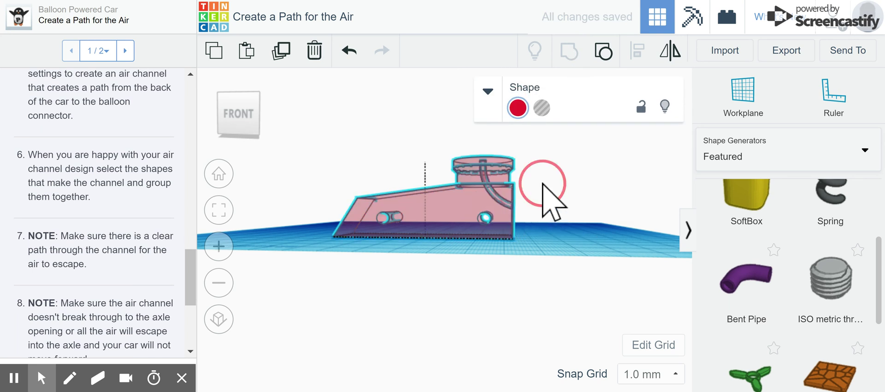
mouse_move(543, 183)
right_mouse_down()
mouse_move(462, 198)
mouse_move(428, 184)
mouse_move(558, 182)
right_mouse_up()
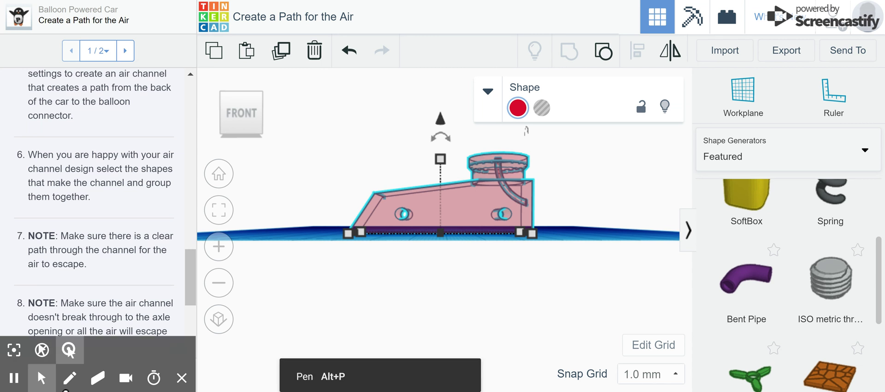
Go to page 2 of the lesson and read the questions about alternate air channel paths
left_click(125, 51)
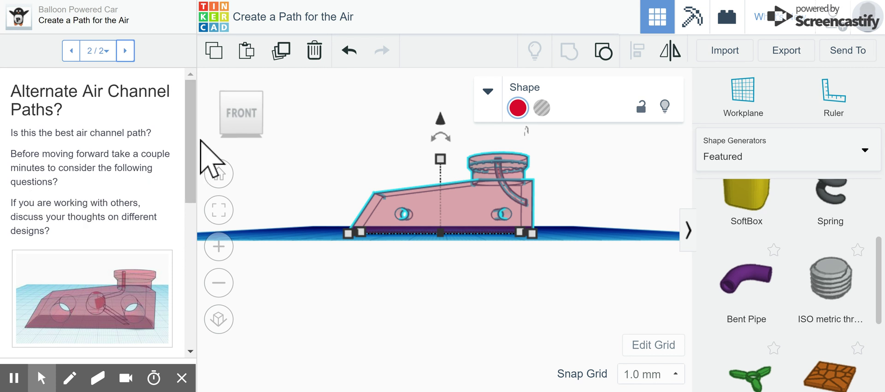
left_click_drag(194, 118, 193, 154)
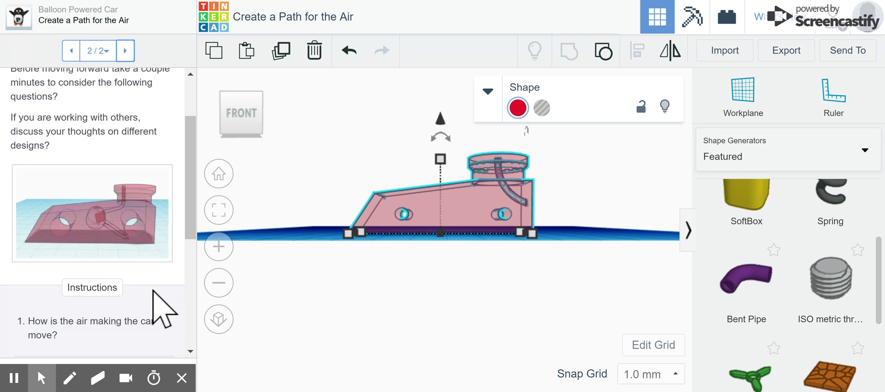
scroll(169, 308, "down", 2)
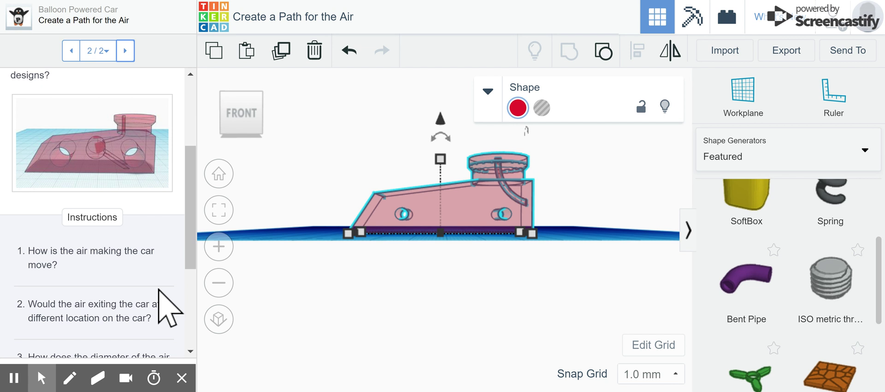
scroll(170, 308, "down", 2)
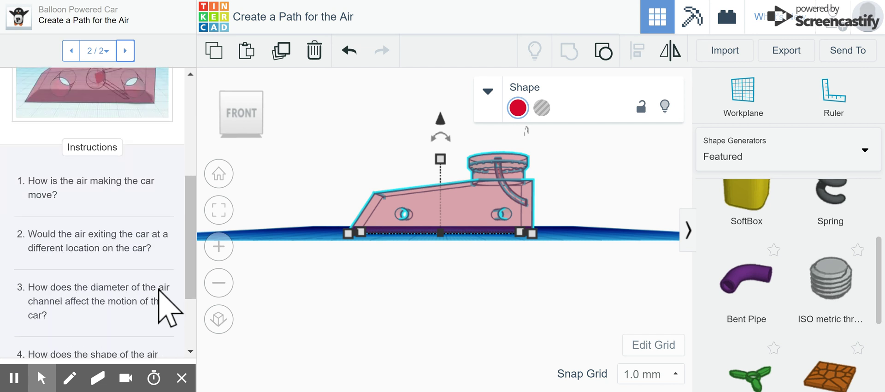
scroll(160, 293, "down", 2)
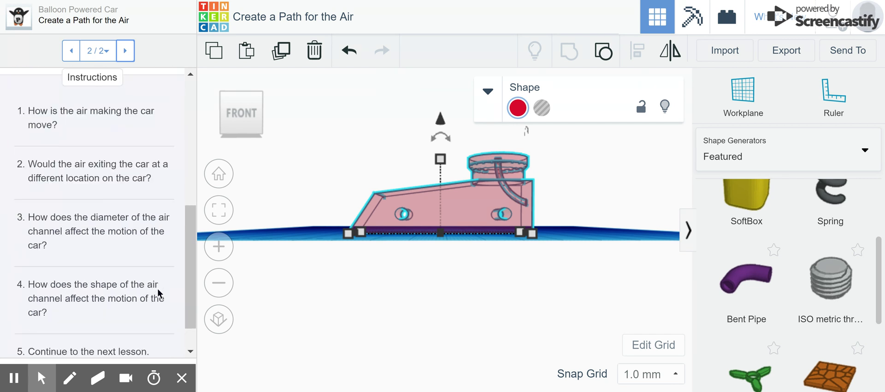
scroll(157, 288, "down", 2)
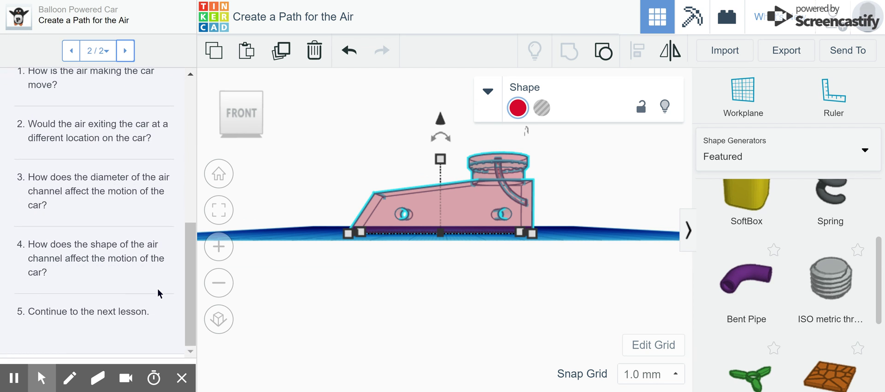